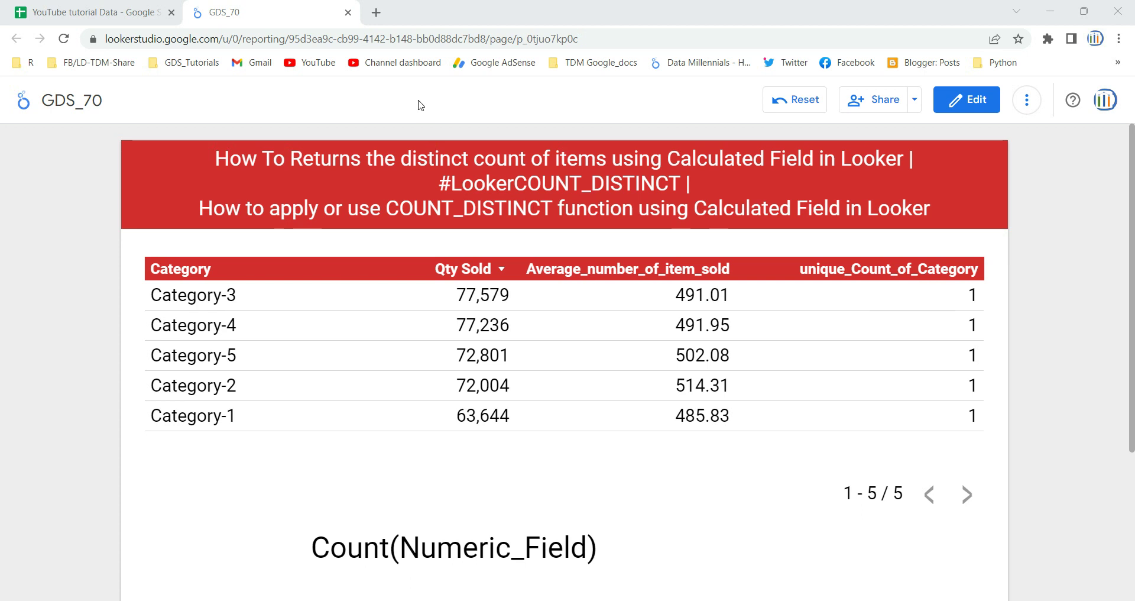
- Review columns A to E of the source data spreadsheet
{"action": "left_click", "coordinate": [75, 6]}
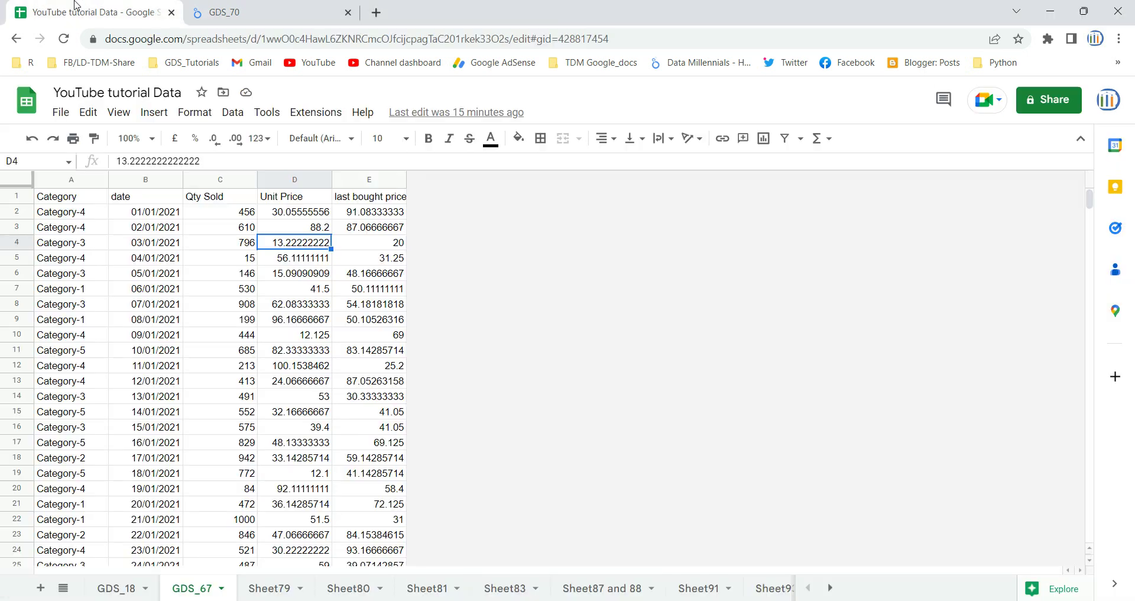
{"action": "left_click", "coordinate": [81, 179]}
{"action": "left_click_drag", "start_coordinate": [129, 180], "coordinate": [362, 176]}
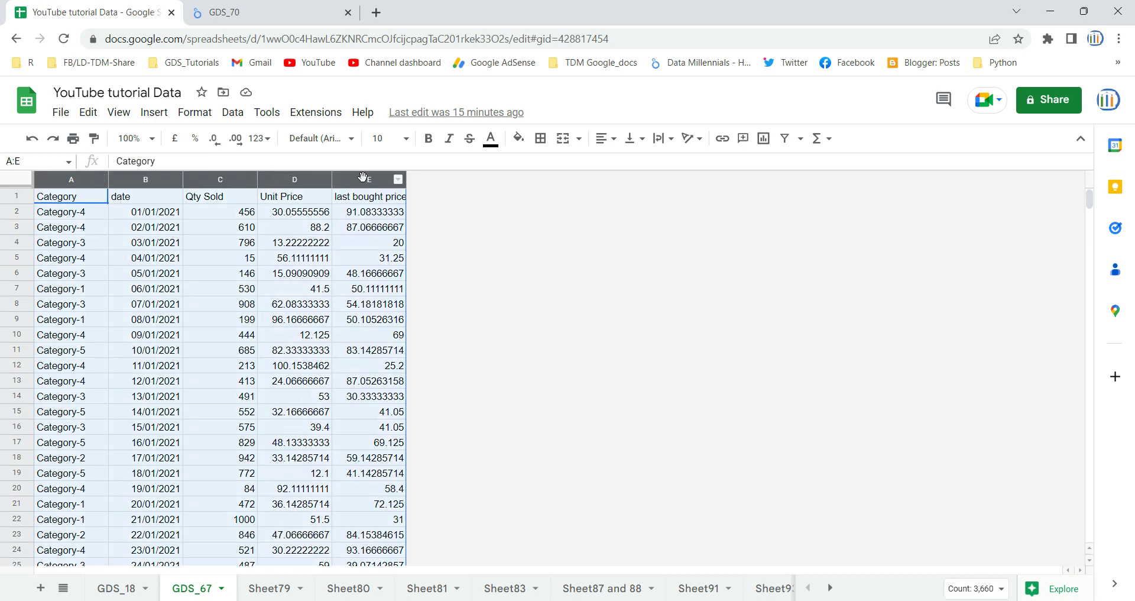
{"action": "key", "text": "ctrl+Tab"}
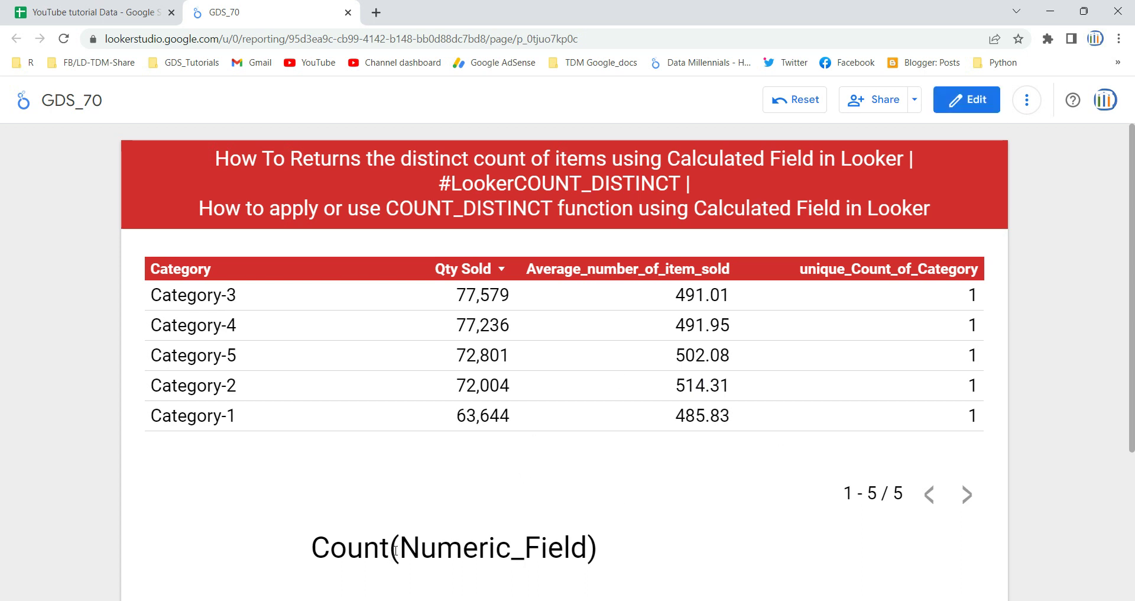
- Make the report editable, add '/categorical Field' to the note's argument, and widen its text box
{"action": "left_click", "coordinate": [974, 101]}
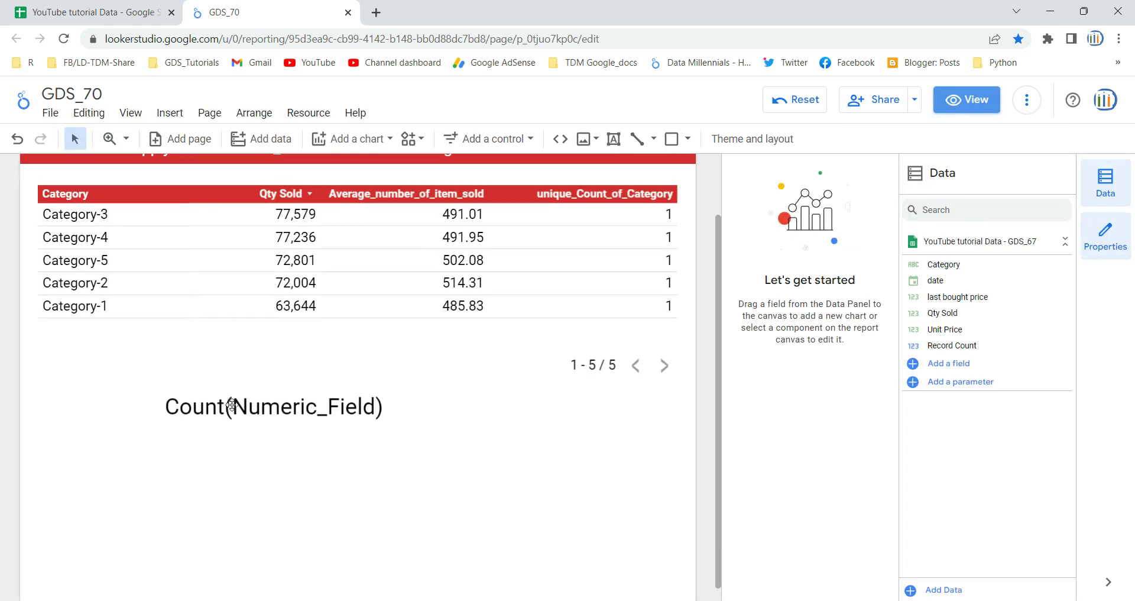
{"action": "left_click", "coordinate": [232, 405]}
{"action": "left_click_drag", "start_coordinate": [232, 405], "coordinate": [166, 406]}
{"action": "left_click_drag", "start_coordinate": [260, 406], "coordinate": [347, 407]}
{"action": "left_click", "coordinate": [374, 406]}
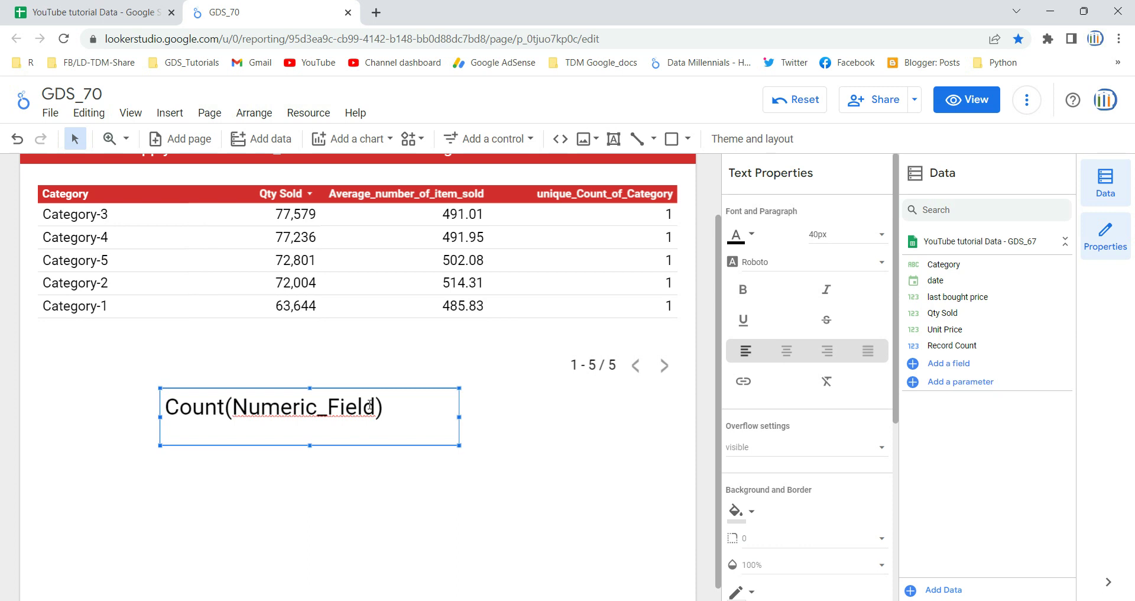
{"action": "type", "text": "/categorical Filed"}
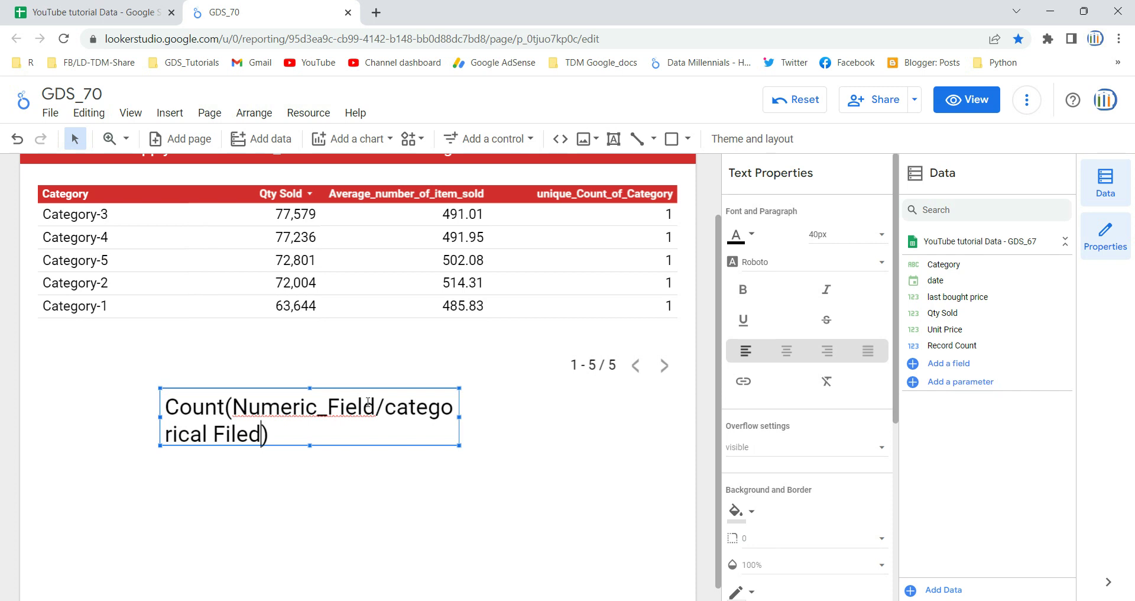
{"action": "key", "text": "BackSpace"}
{"action": "key", "text": "BackSpace"}
{"action": "key", "text": "BackSpace"}
{"action": "type", "text": "eld"}
{"action": "left_click_drag", "start_coordinate": [459, 446], "coordinate": [614, 448]}
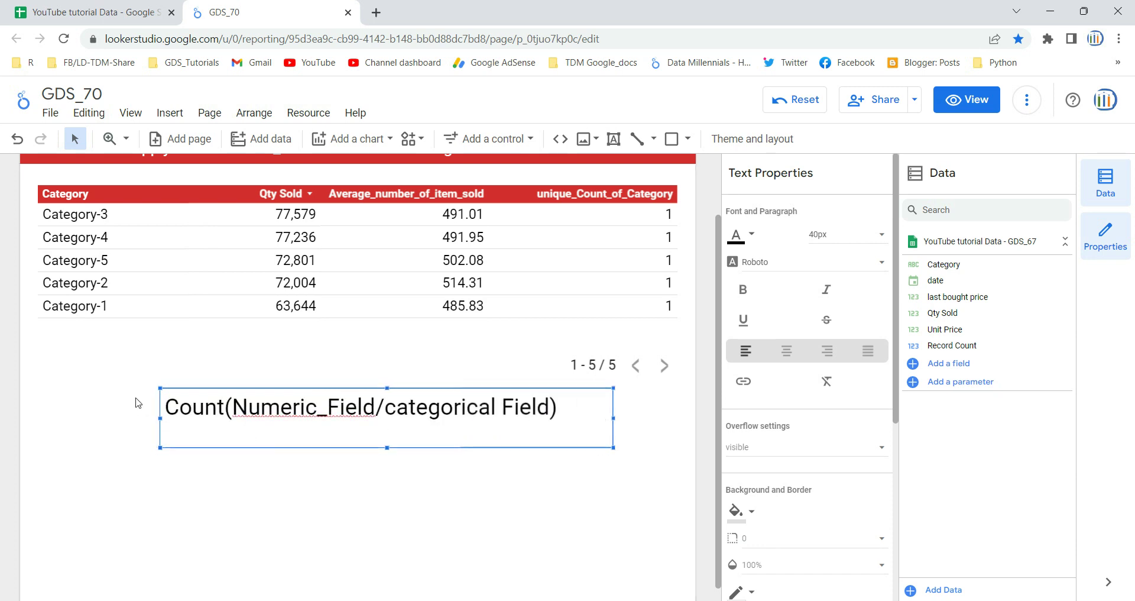
- Change the note's function name to Count_Distinct, then highlight the function name and argument
{"action": "left_click", "coordinate": [223, 408]}
{"action": "type", "text": "_Distic"}
{"action": "key", "text": "BackSpace"}
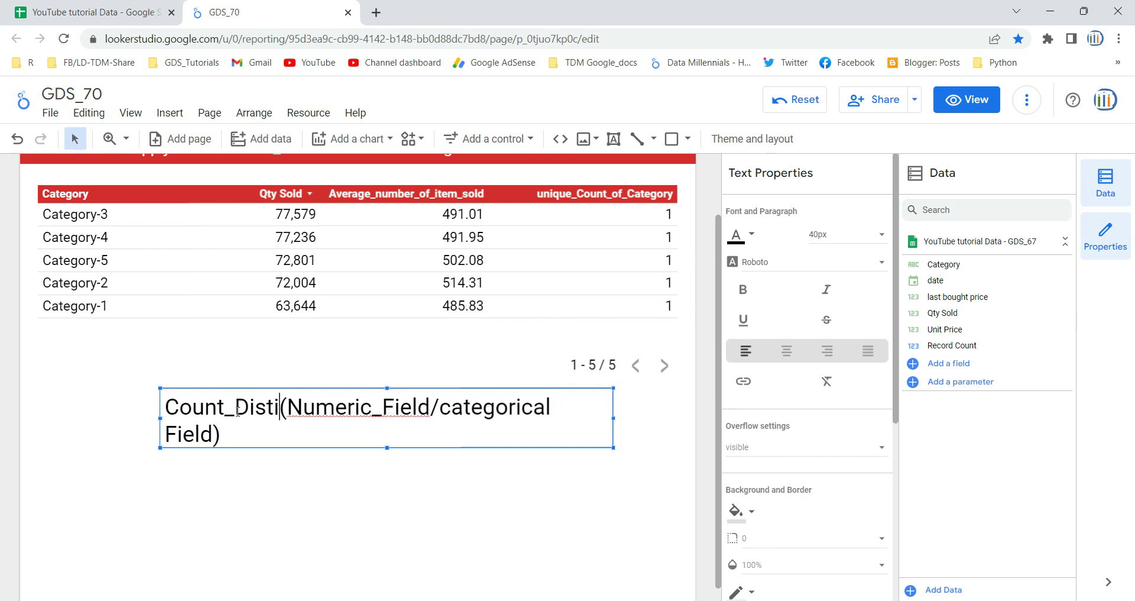
{"action": "type", "text": "nct"}
{"action": "left_click", "coordinate": [290, 478]}
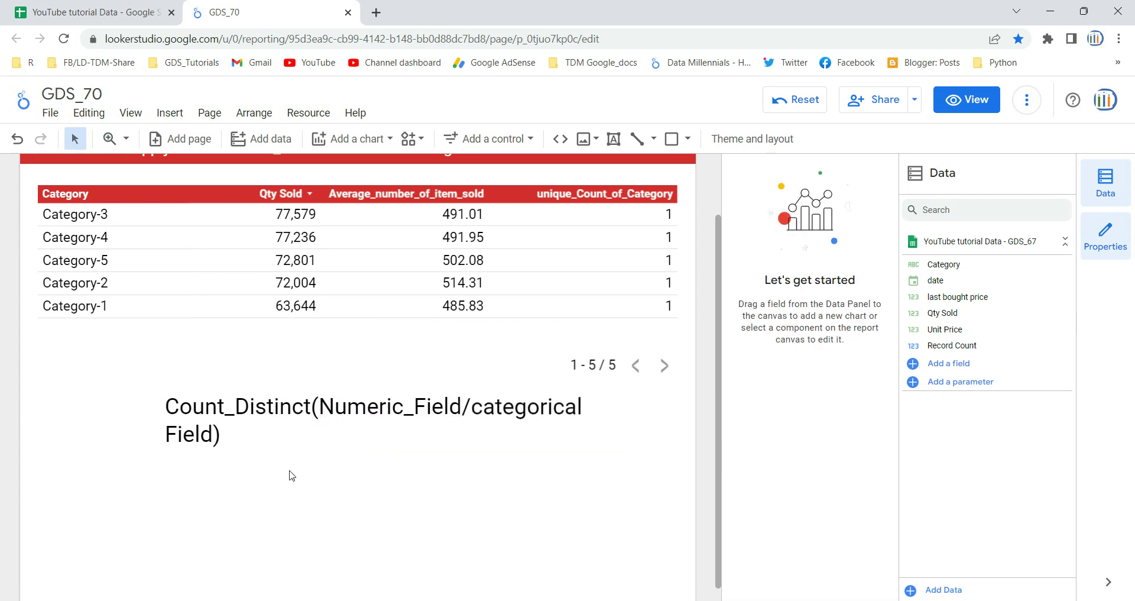
{"action": "double_click", "coordinate": [306, 406]}
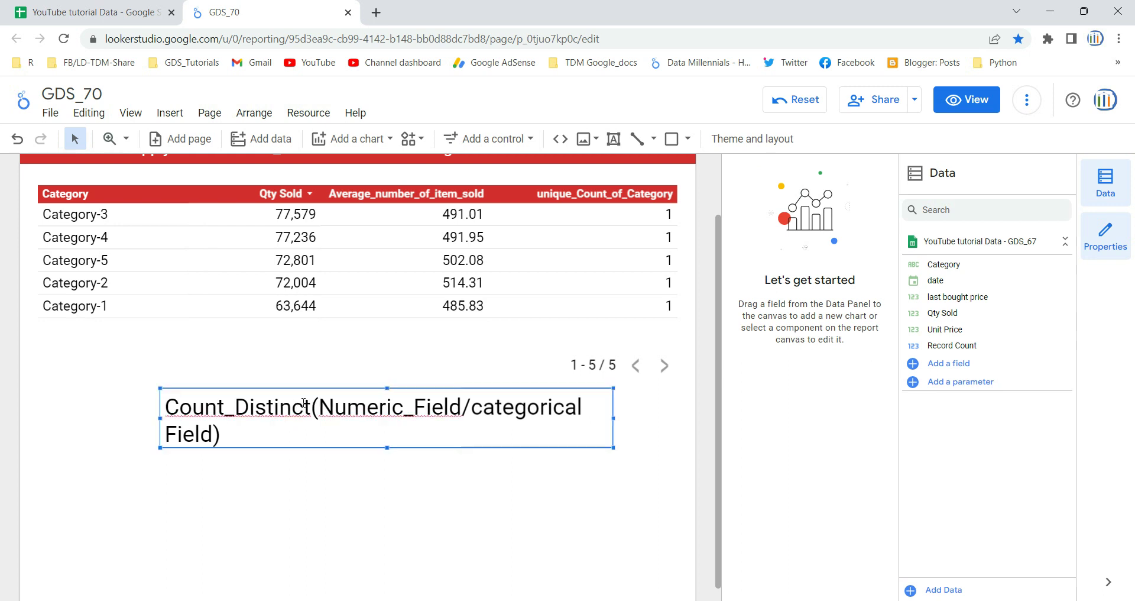
{"action": "left_click_drag", "start_coordinate": [310, 406], "coordinate": [163, 403]}
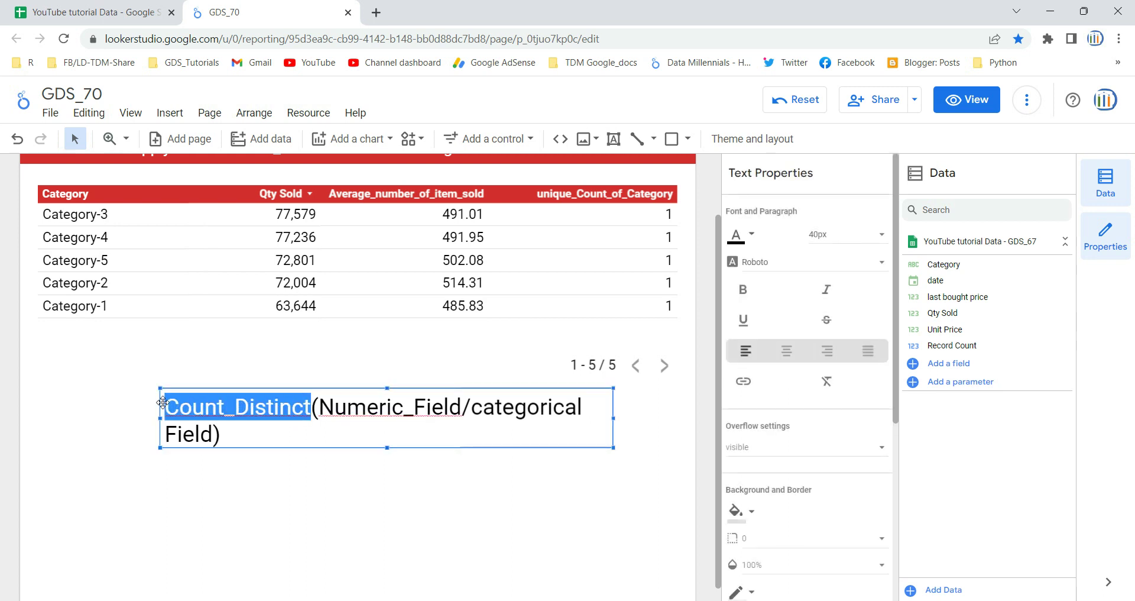
{"action": "left_click_drag", "start_coordinate": [325, 406], "coordinate": [330, 428]}
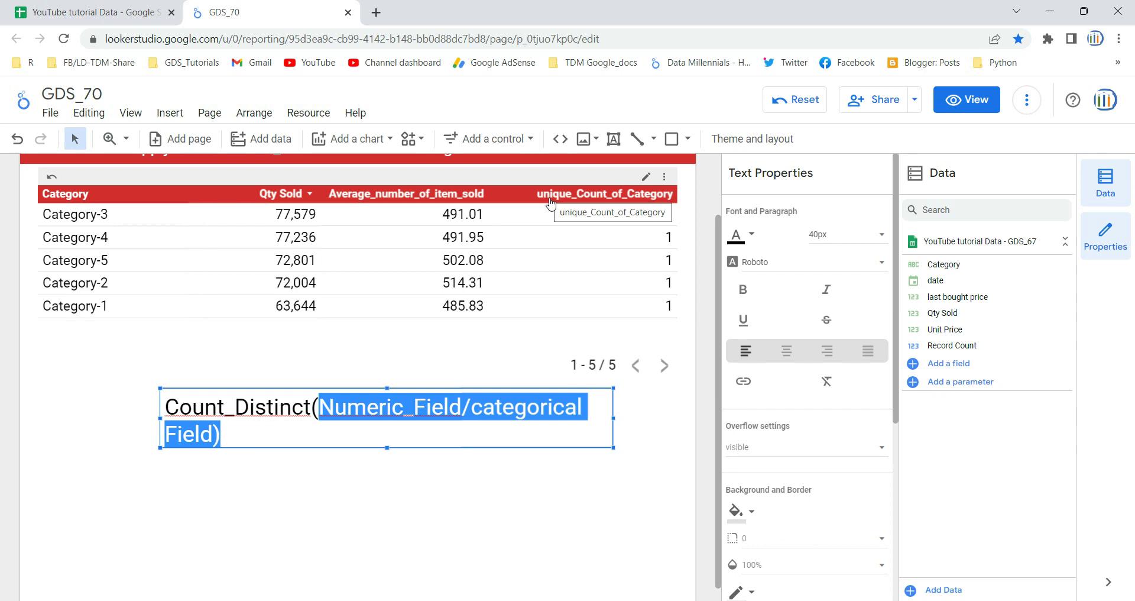
- Remove the unique_Count_of_Category metric from the table's setup
{"action": "left_click", "coordinate": [507, 261]}
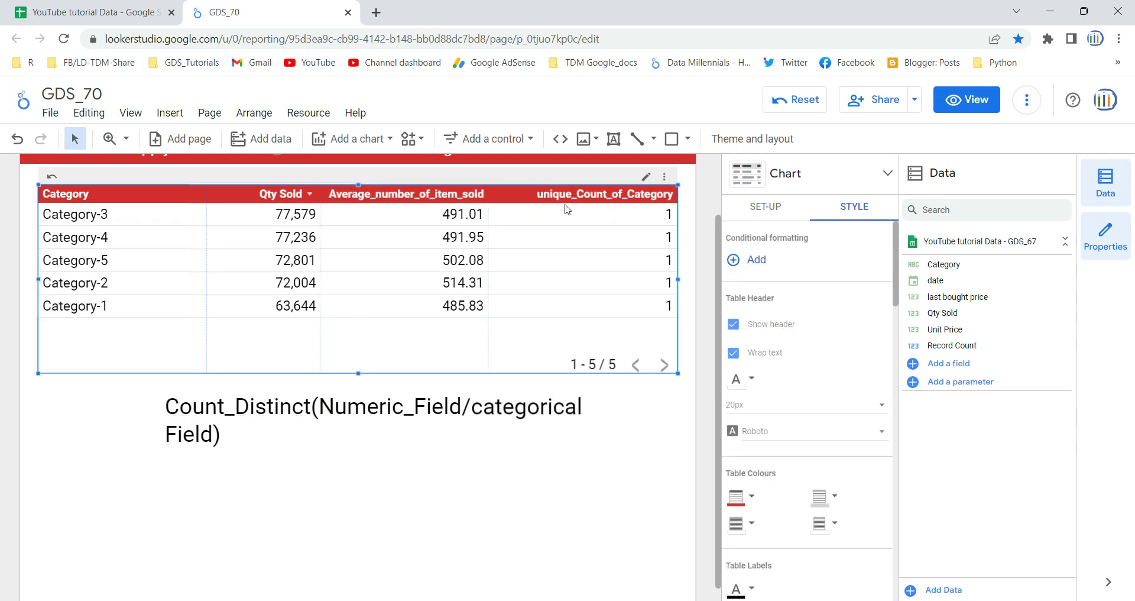
{"action": "left_click", "coordinate": [766, 207]}
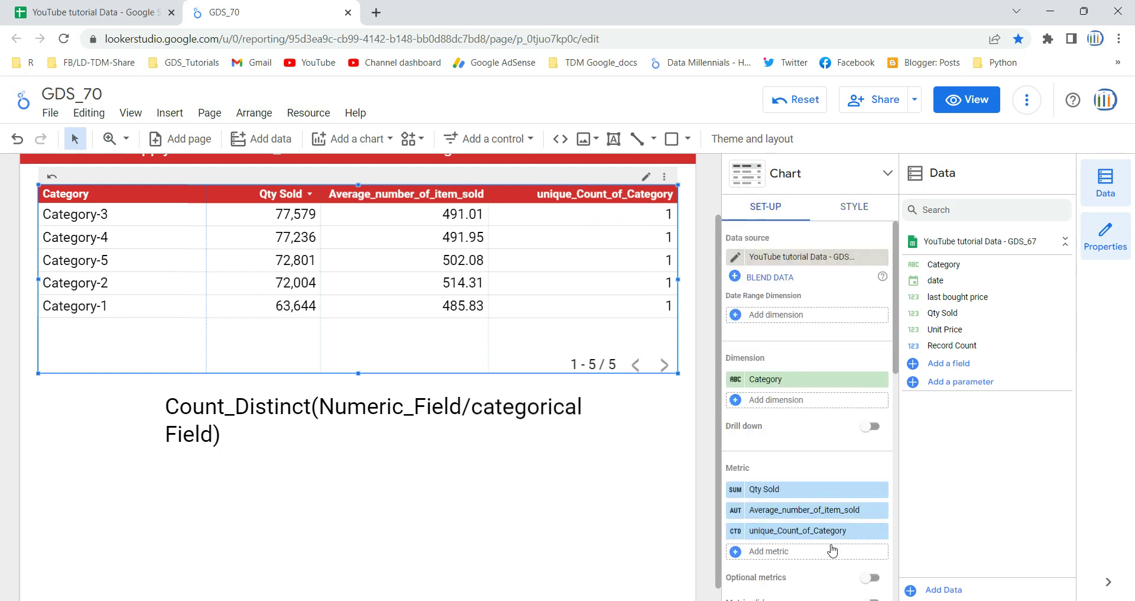
{"action": "left_click", "coordinate": [880, 530]}
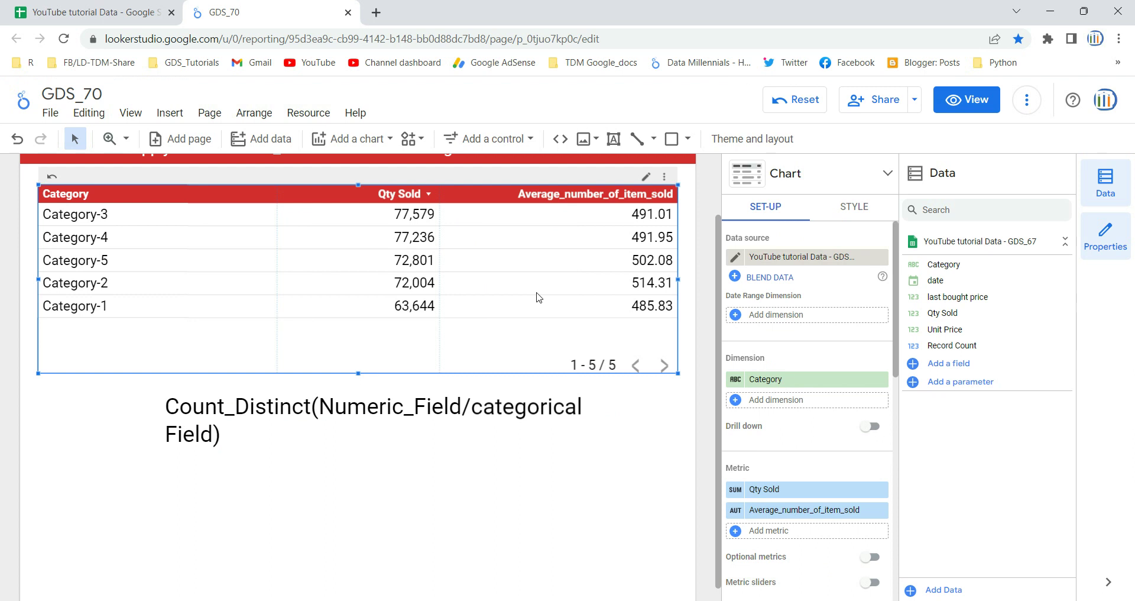
{"action": "scroll", "coordinate": [434, 406], "scroll_direction": "up", "scroll_amount": 2}
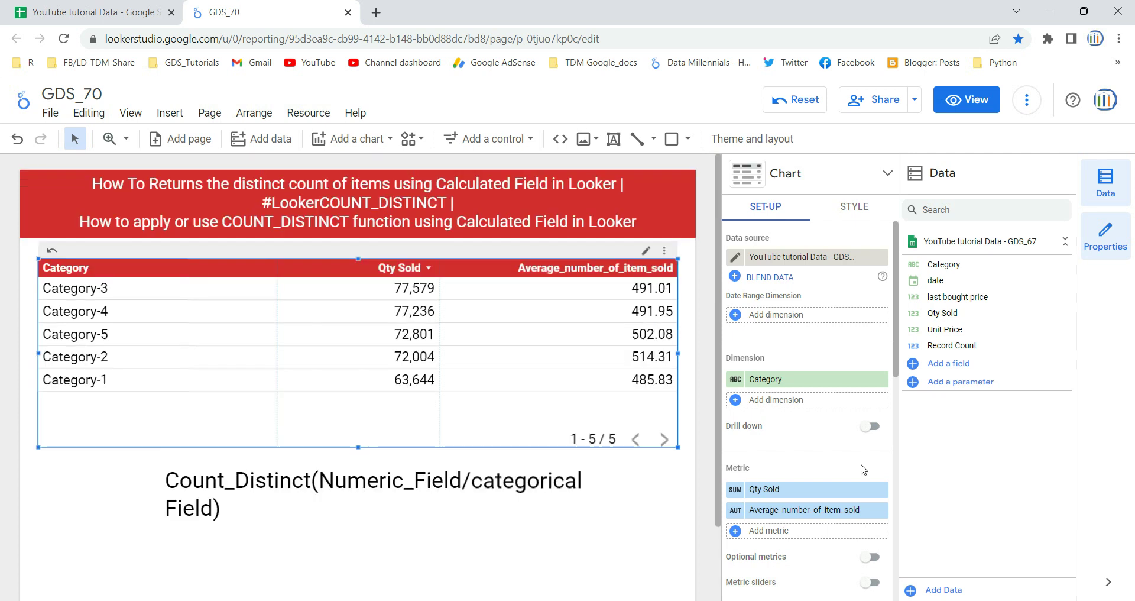
{"action": "scroll", "coordinate": [863, 469], "scroll_direction": "down", "scroll_amount": 2}
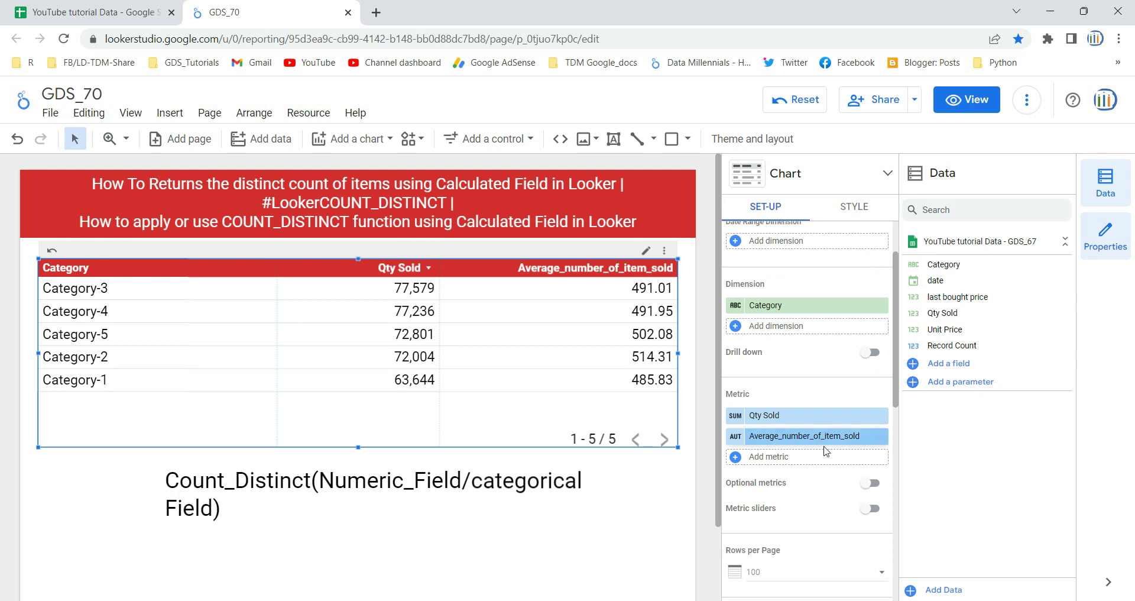
{"action": "scroll", "coordinate": [826, 450], "scroll_direction": "down", "scroll_amount": 2}
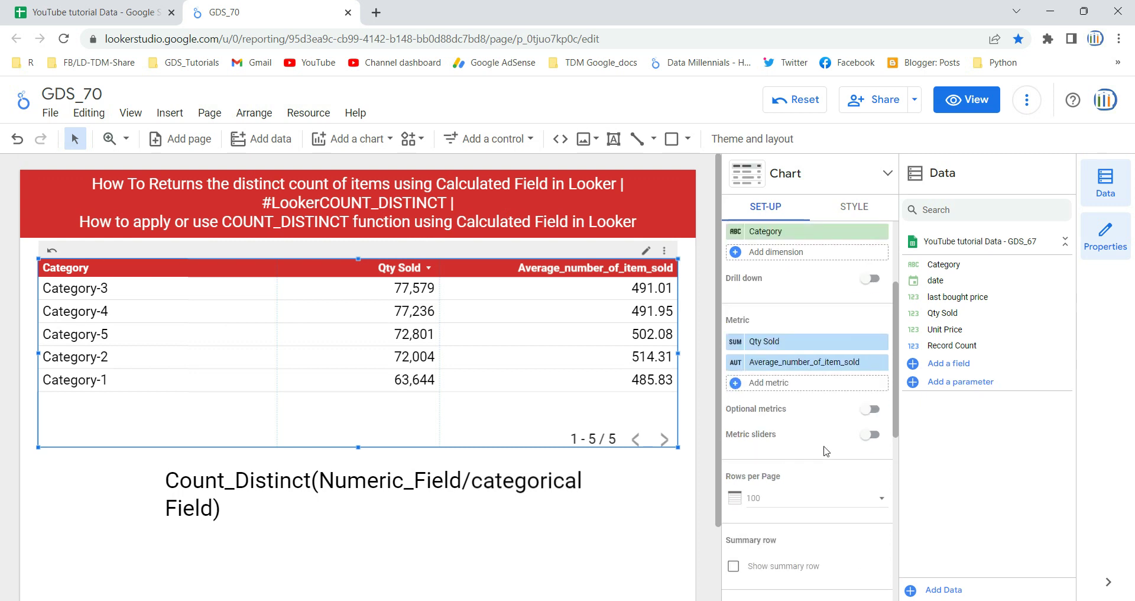
- Add Category as a Count Distinct metric, narrow the average column, and review its aggregation
{"action": "left_click", "coordinate": [771, 385]}
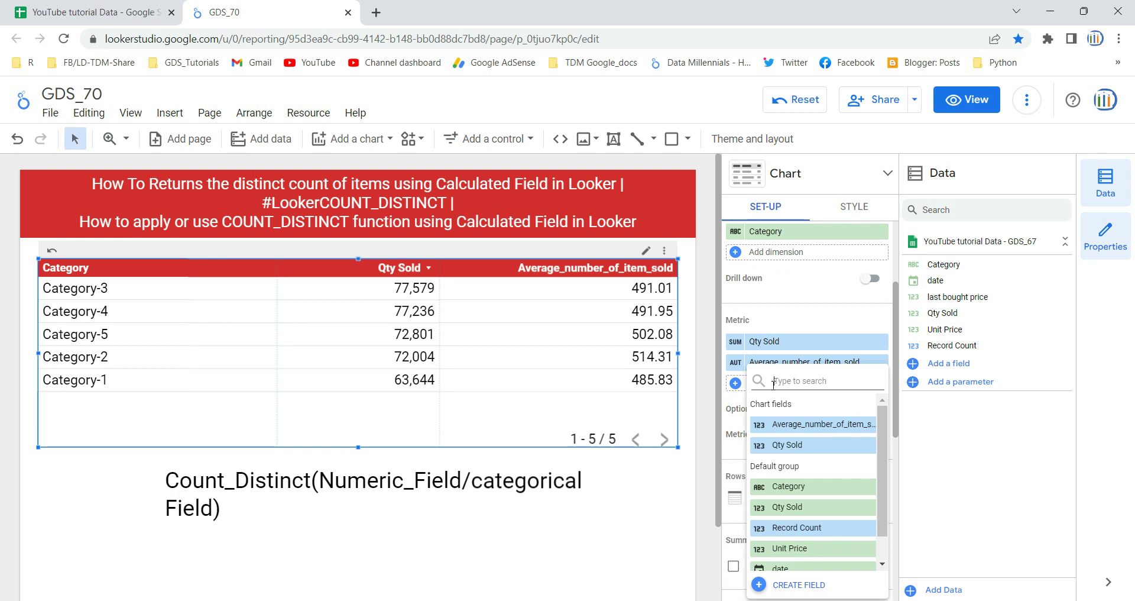
{"action": "left_click", "coordinate": [786, 486]}
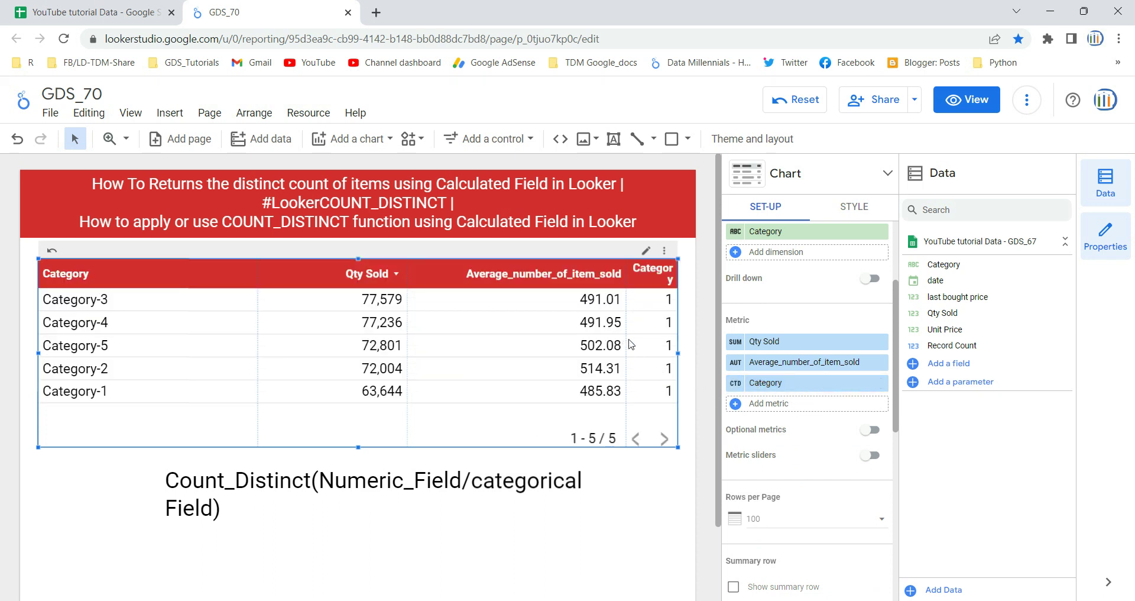
{"action": "left_click_drag", "start_coordinate": [627, 340], "coordinate": [570, 341]}
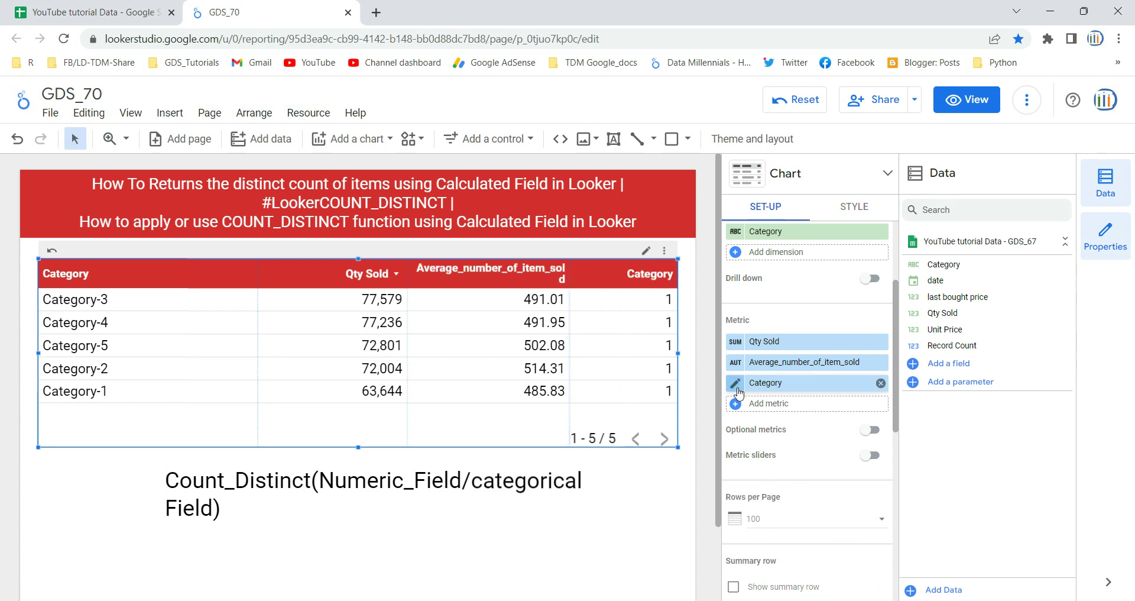
{"action": "left_click", "coordinate": [737, 384]}
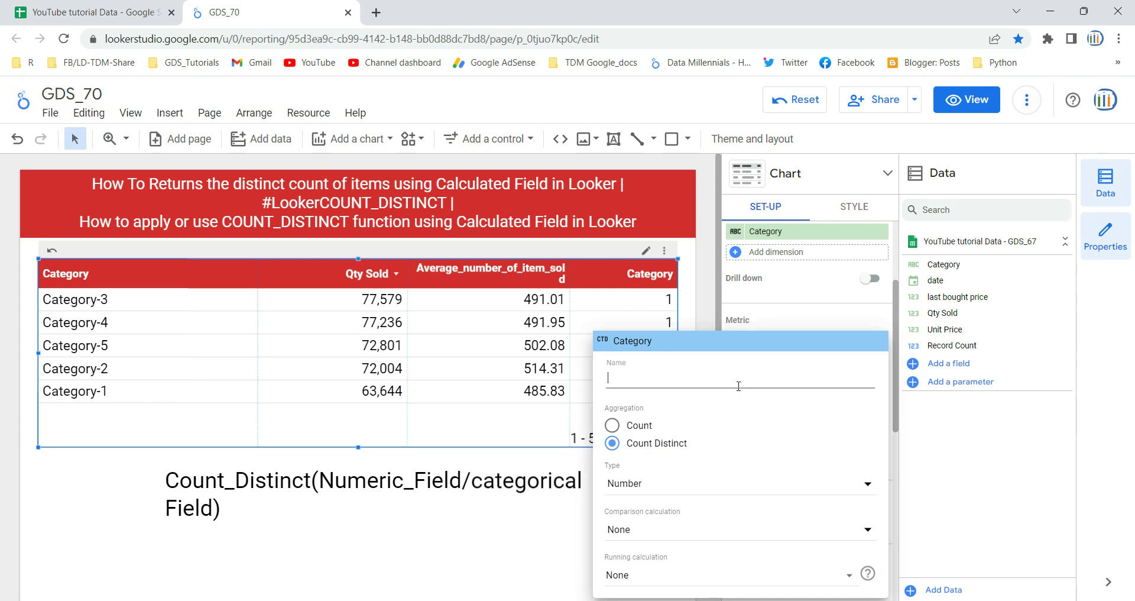
{"action": "left_click_drag", "start_coordinate": [604, 409], "coordinate": [645, 410]}
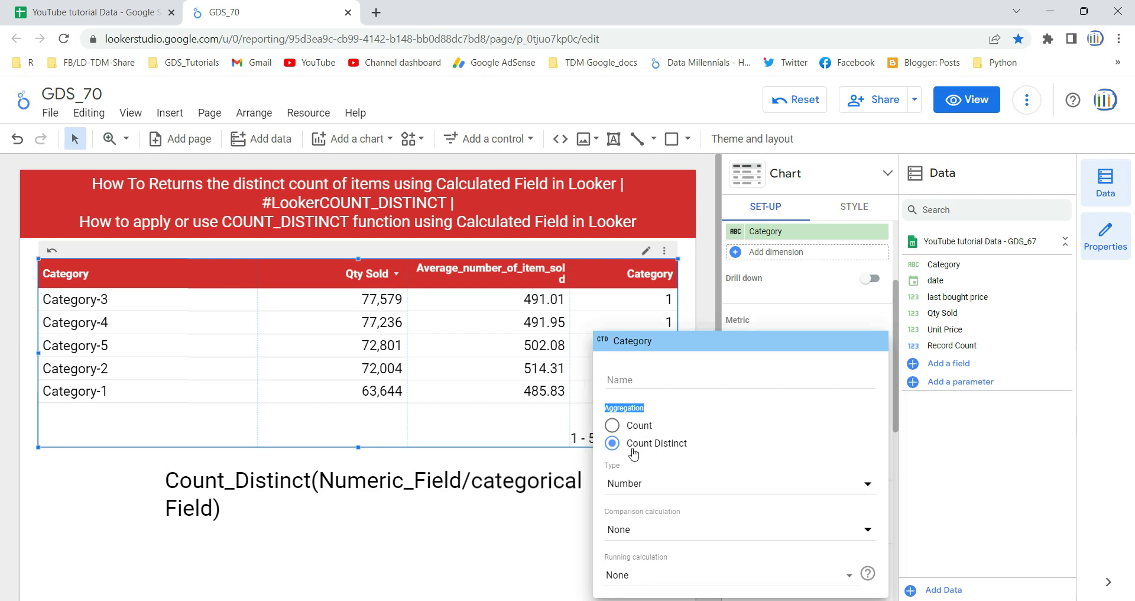
{"action": "left_click", "coordinate": [565, 529]}
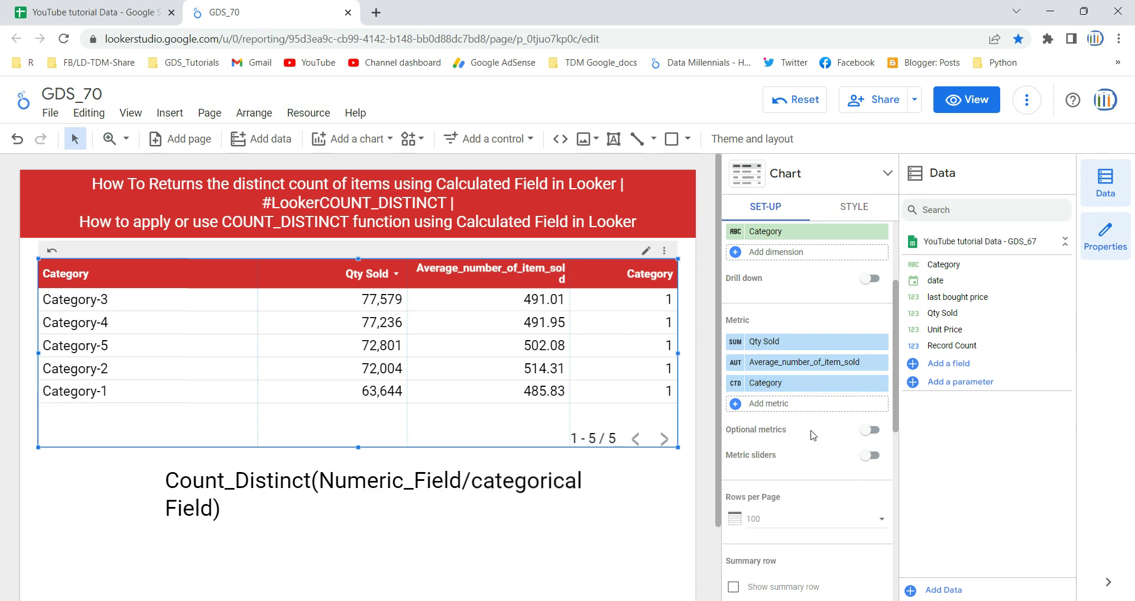
- Create the calculated field Unique_Count_of_Category with formula COUNT_DISTINCT(Category) and add it to the table
{"action": "left_click", "coordinate": [784, 407]}
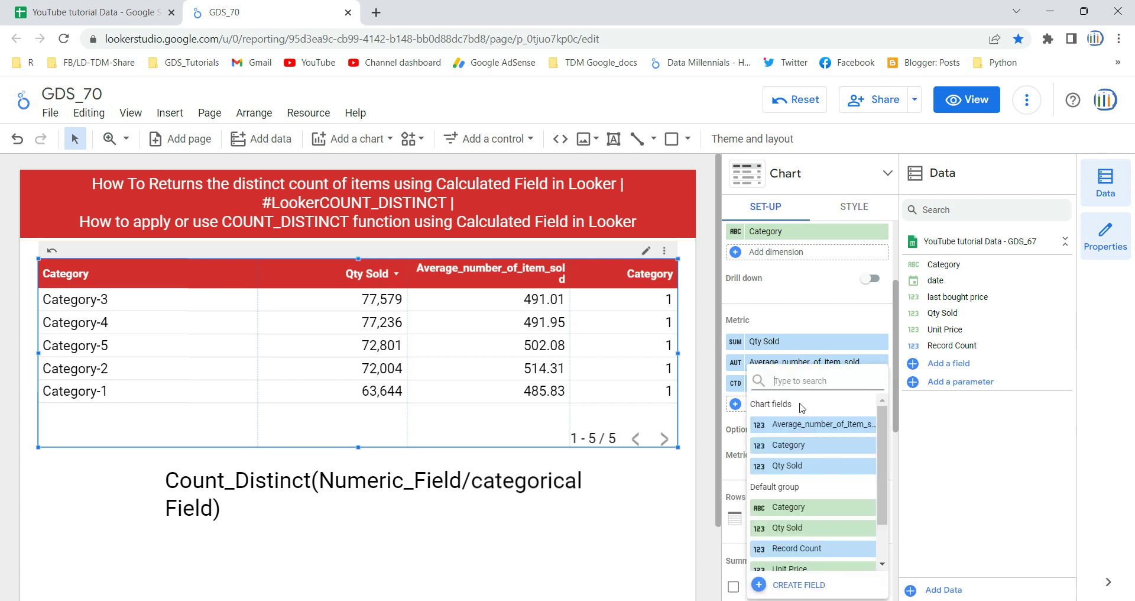
{"action": "scroll", "coordinate": [887, 475], "scroll_direction": "down", "scroll_amount": 1}
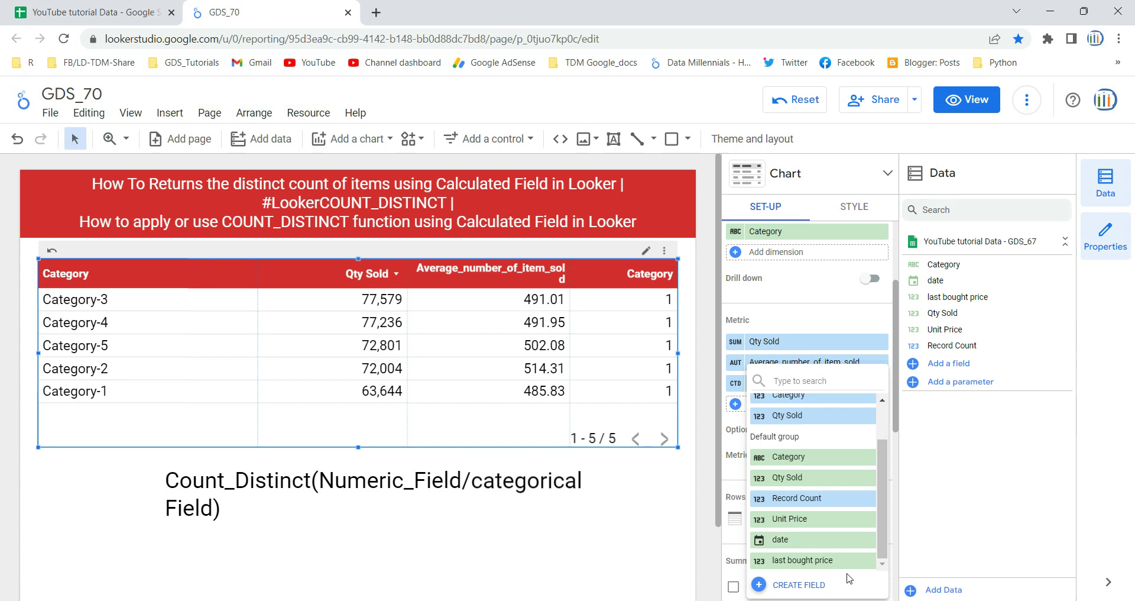
{"action": "left_click", "coordinate": [800, 586]}
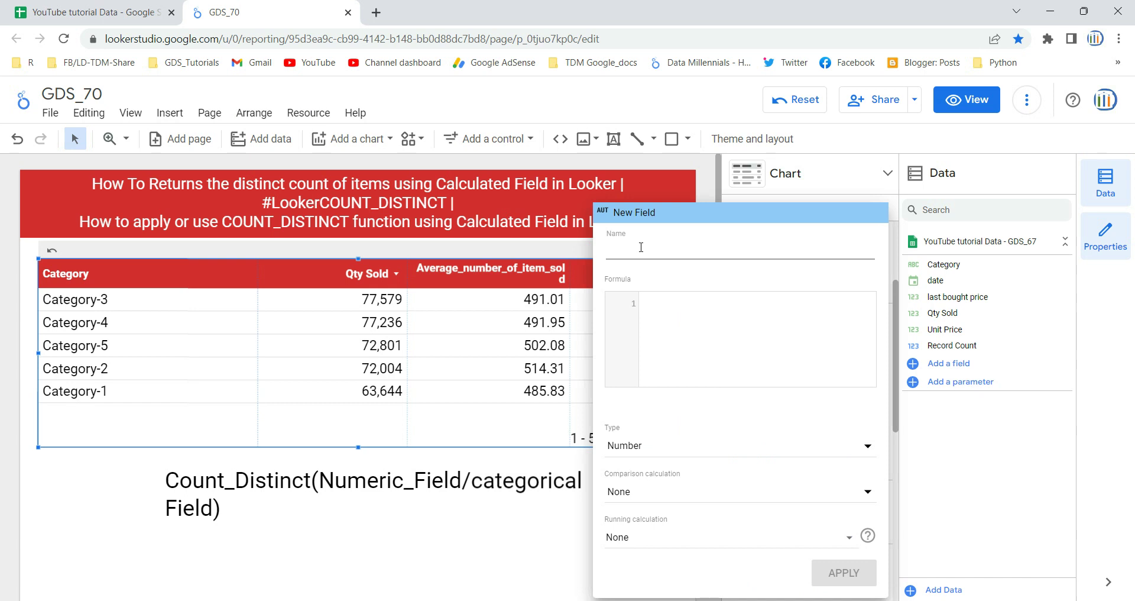
{"action": "type", "text": "Unique_Count"}
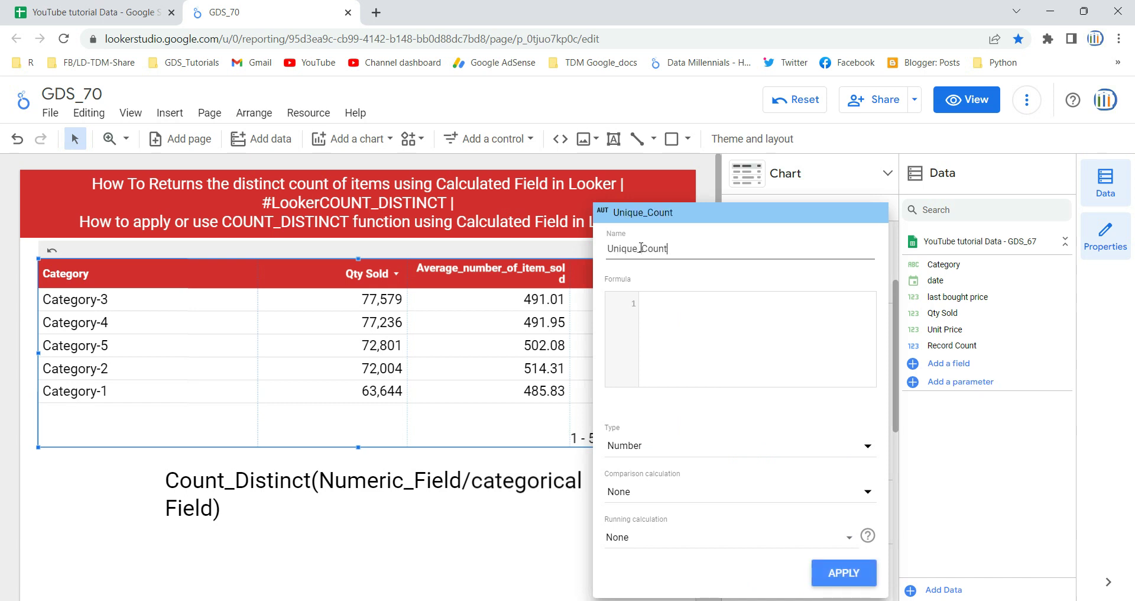
{"action": "type", "text": "_of_Category"}
{"action": "left_click", "coordinate": [692, 346]}
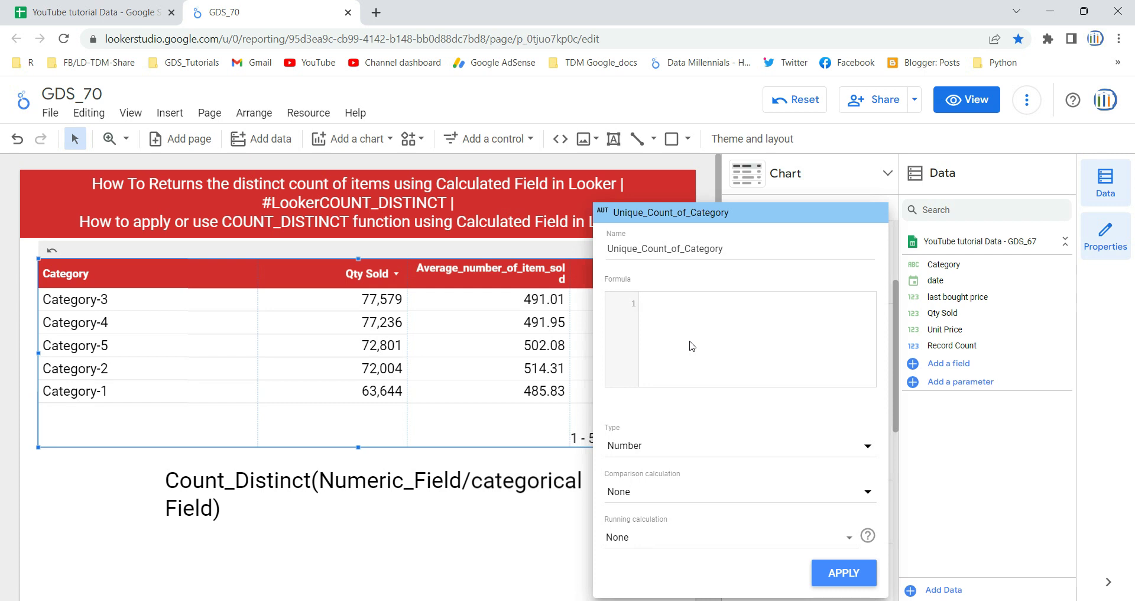
{"action": "type", "text": "Count"}
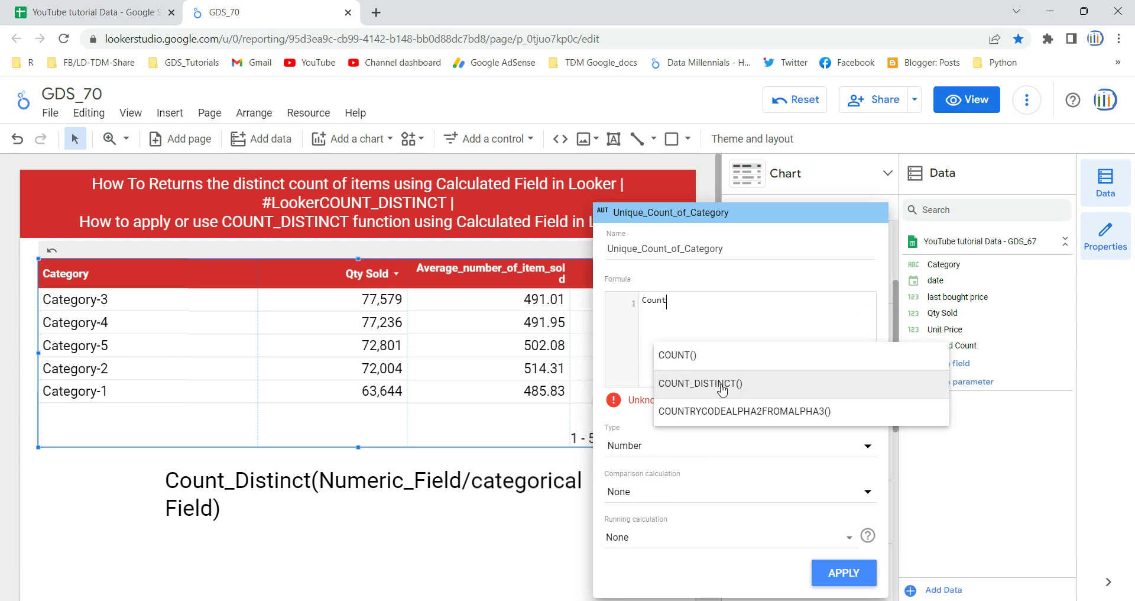
{"action": "left_click", "coordinate": [709, 384]}
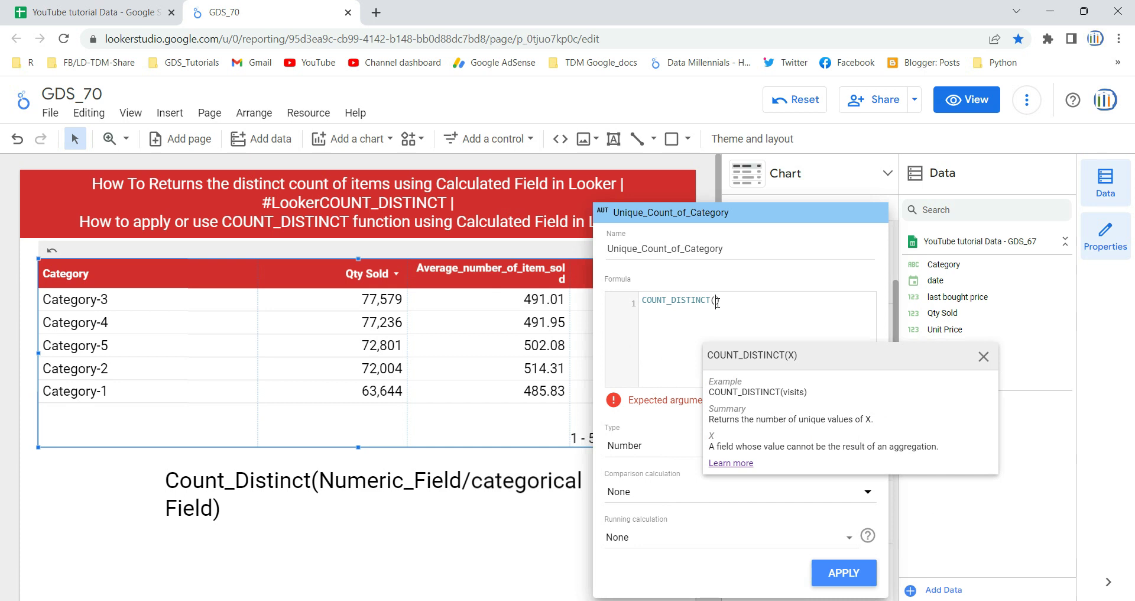
{"action": "type", "text": "Cate"}
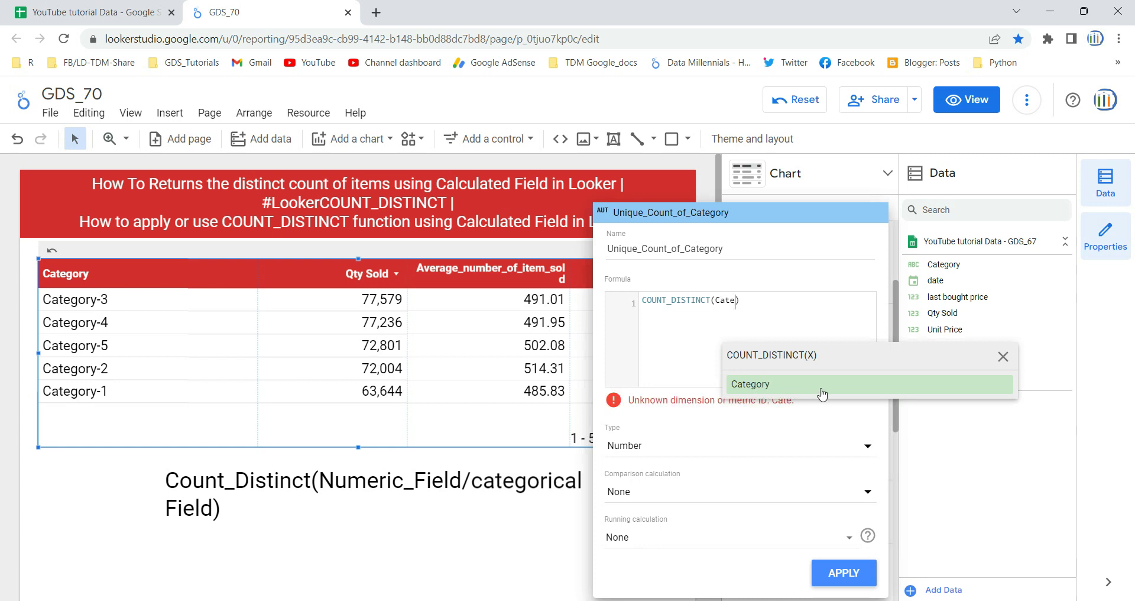
{"action": "left_click", "coordinate": [769, 387]}
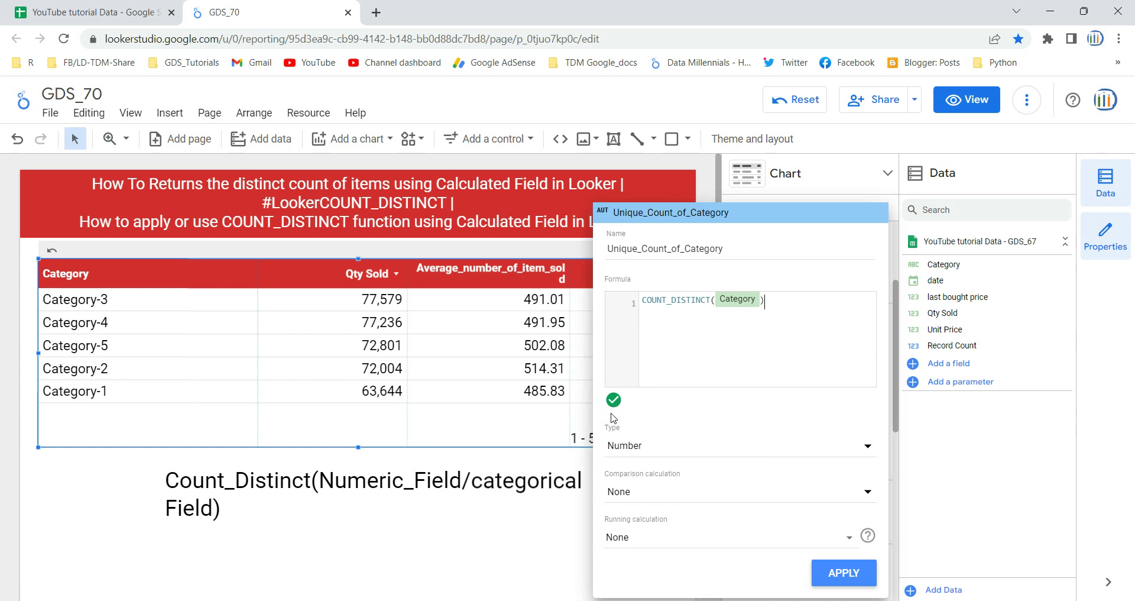
{"action": "mouse_move", "coordinate": [614, 400]}
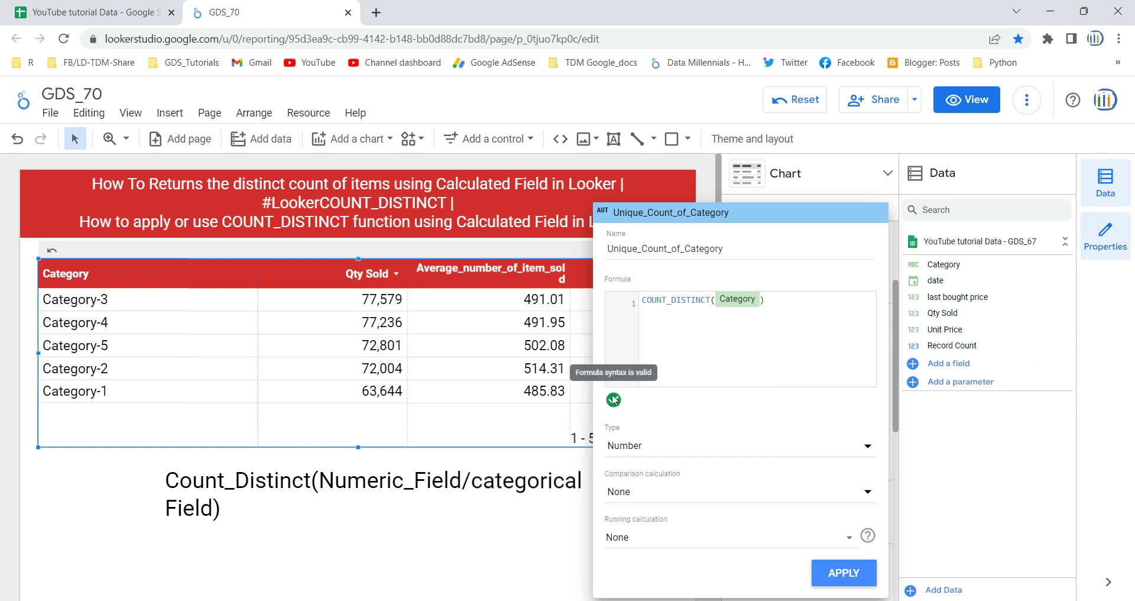
{"action": "left_click", "coordinate": [822, 574]}
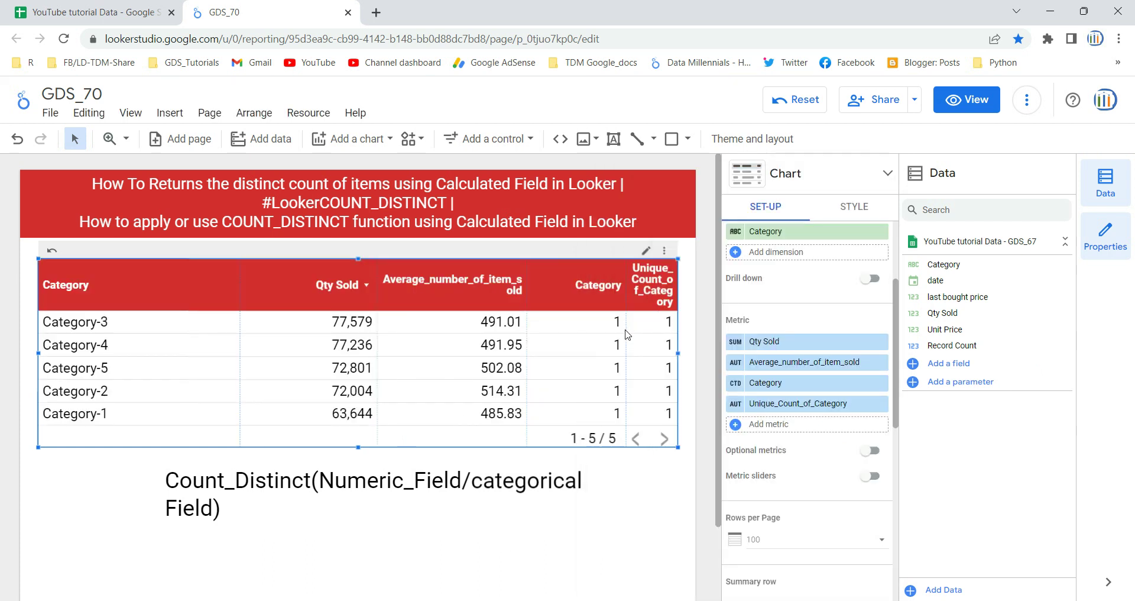
- Widen the Unique_Count_of_Category column and narrow Average_number_of_item_sold
{"action": "left_click_drag", "start_coordinate": [626, 328], "coordinate": [583, 329]}
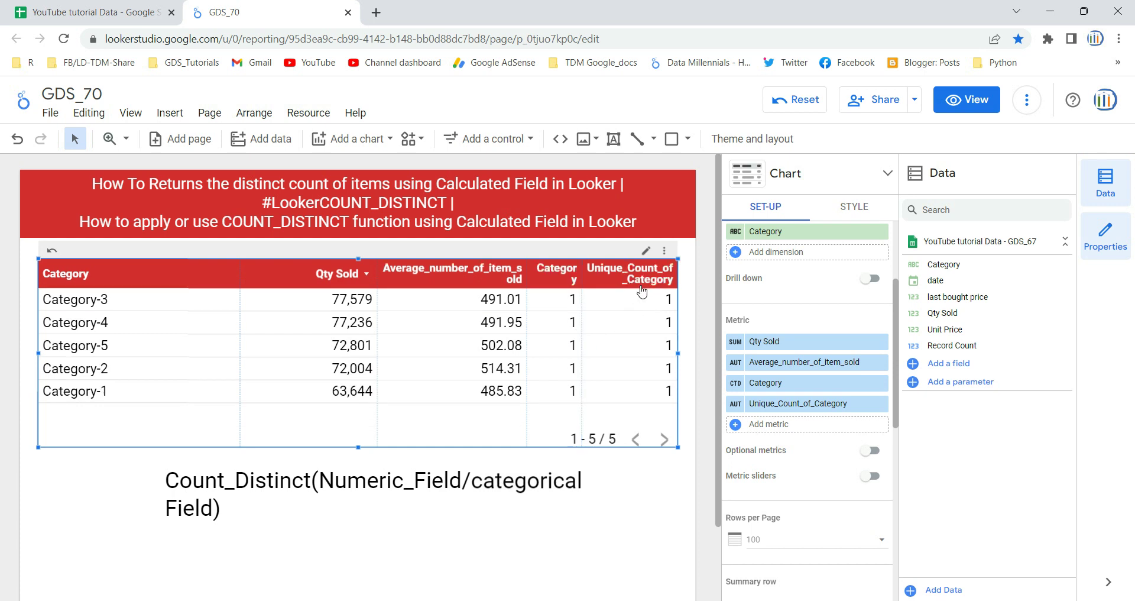
{"action": "left_click_drag", "start_coordinate": [525, 319], "coordinate": [485, 321]}
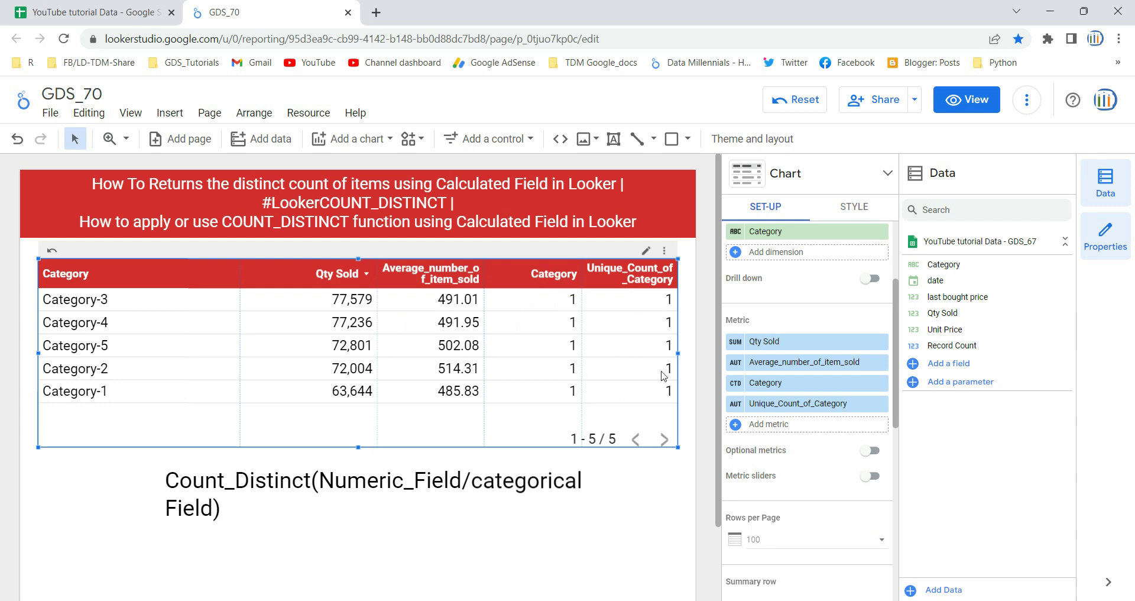
{"action": "mouse_move", "coordinate": [744, 391]}
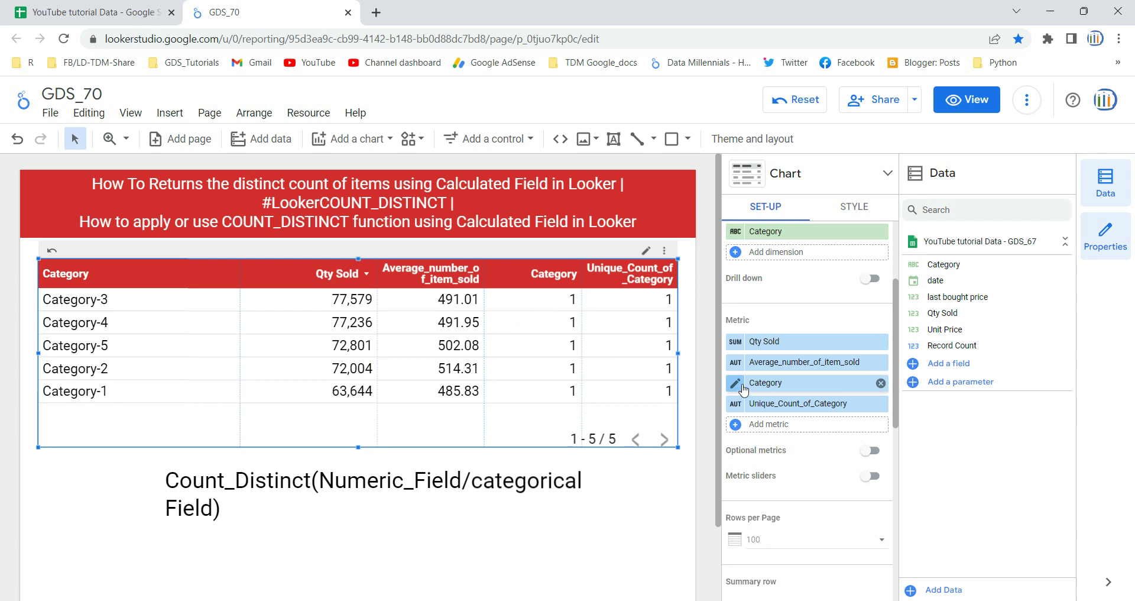